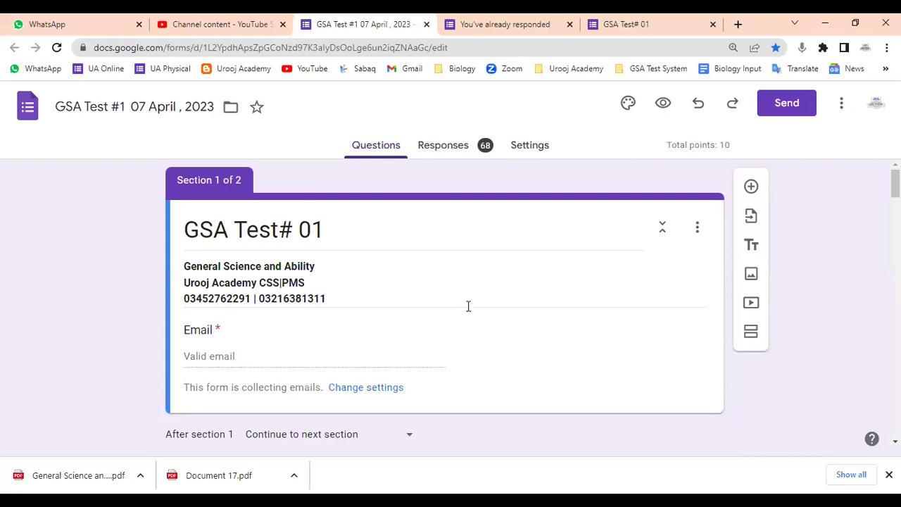
Read through the form's opening sections, the name fields and questions 1 and 2 with their answer options.
{"action": "scroll", "coordinate": [426, 257], "scroll_direction": "down", "scroll_amount": 3}
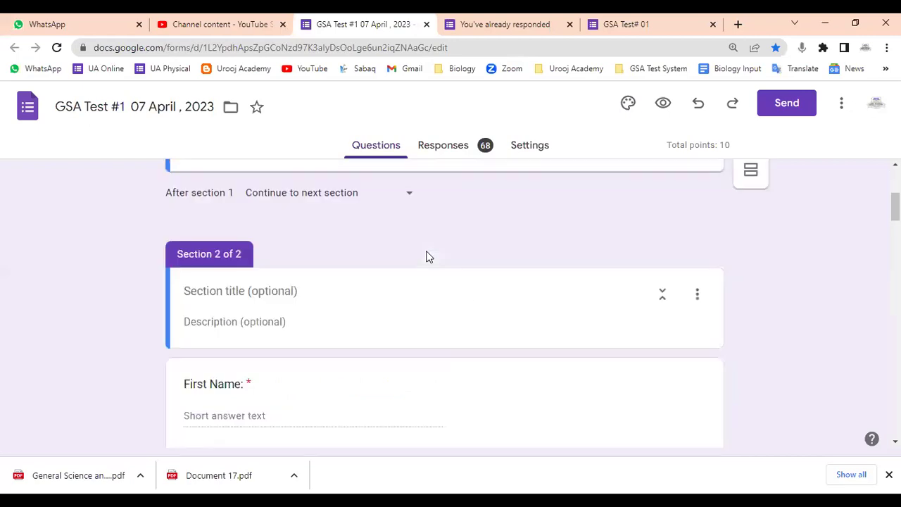
{"action": "scroll", "coordinate": [426, 257], "scroll_direction": "down", "scroll_amount": 3}
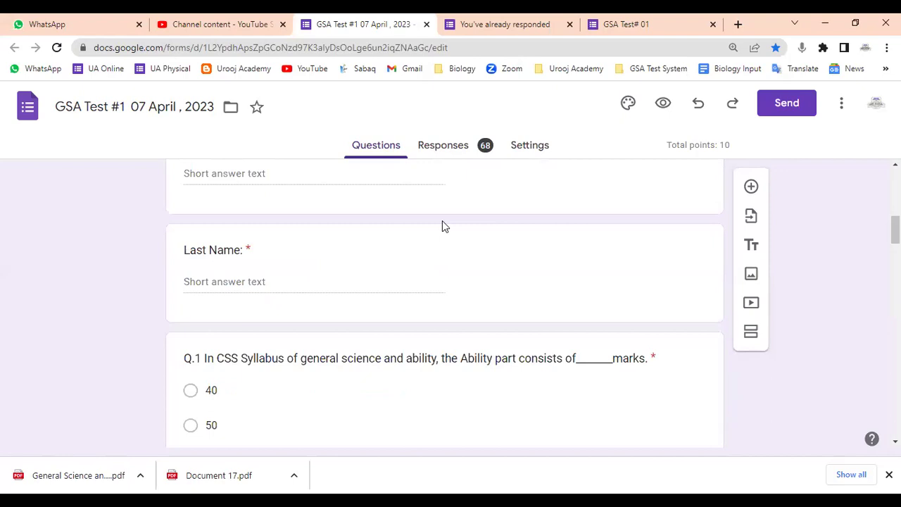
{"action": "scroll", "coordinate": [441, 224], "scroll_direction": "down", "scroll_amount": 3}
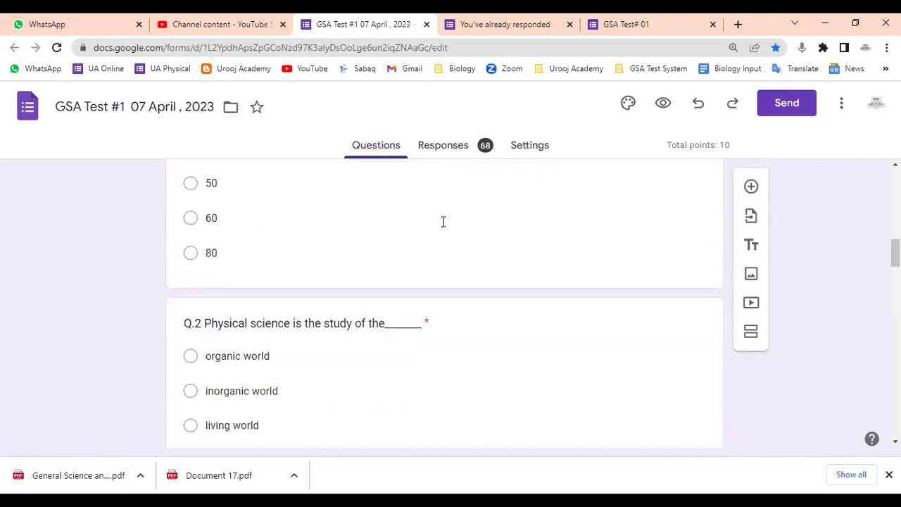
{"action": "scroll", "coordinate": [443, 222], "scroll_direction": "up", "scroll_amount": 1}
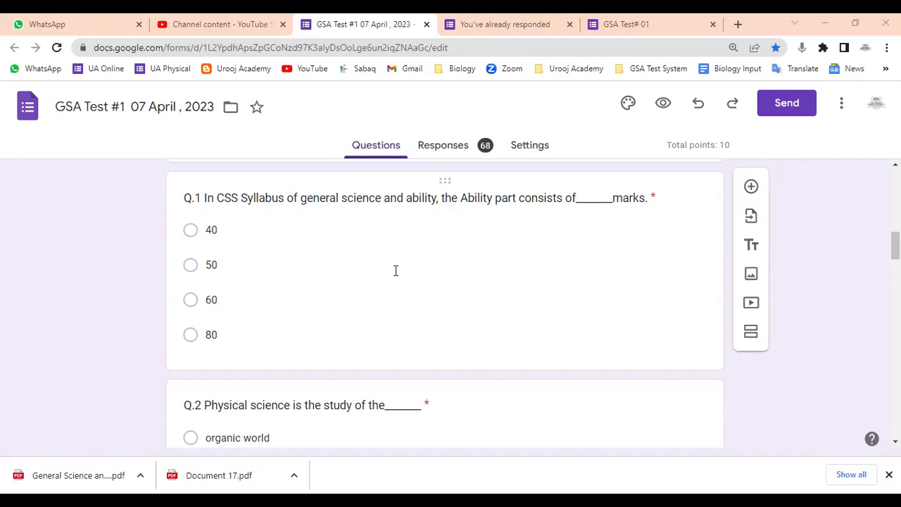
{"action": "scroll", "coordinate": [395, 270], "scroll_direction": "down", "scroll_amount": 3}
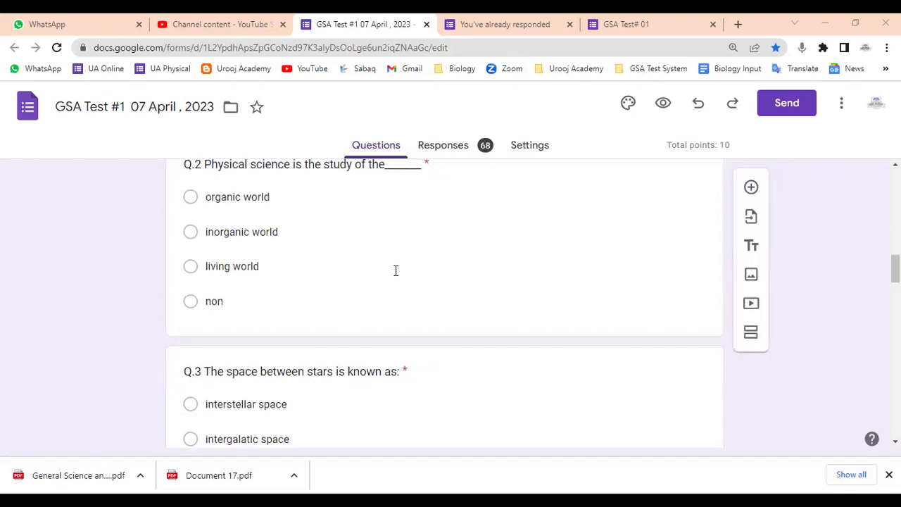
{"action": "scroll", "coordinate": [396, 271], "scroll_direction": "up", "scroll_amount": 1}
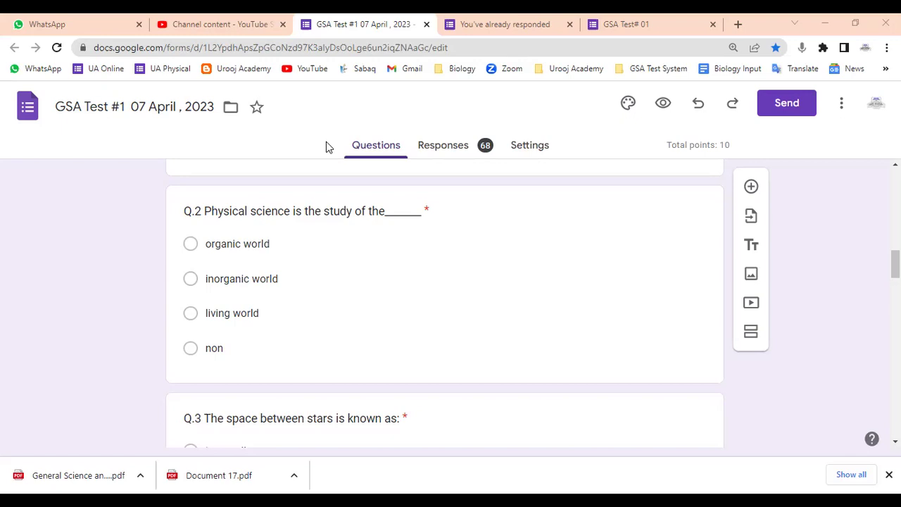
{"action": "scroll", "coordinate": [587, 262], "scroll_direction": "down", "scroll_amount": 2}
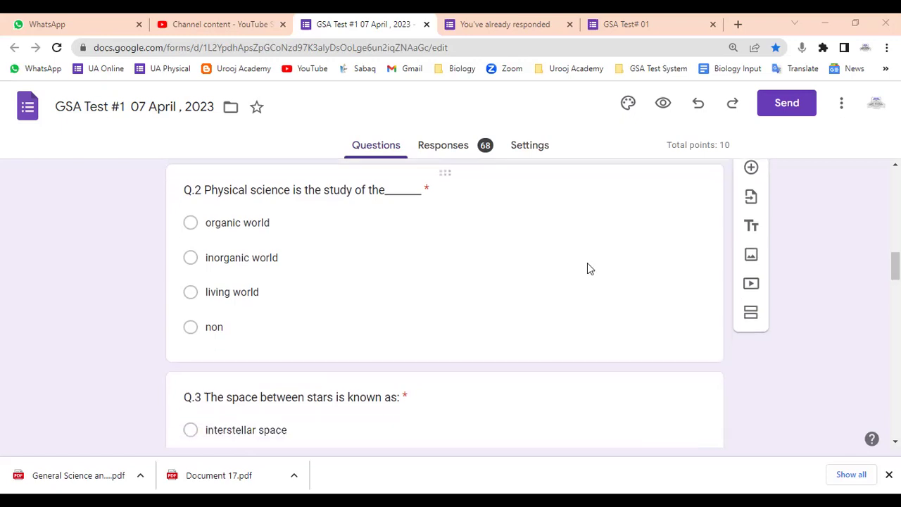
Read question 3 on the space between stars and question 4 on the Earth-Sun distance.
{"action": "scroll", "coordinate": [588, 264], "scroll_direction": "down", "scroll_amount": 2}
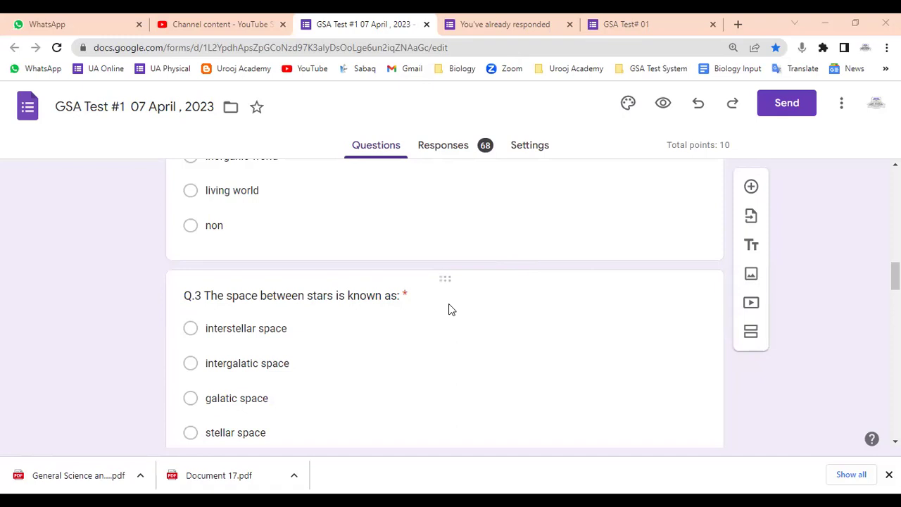
{"action": "scroll", "coordinate": [451, 310], "scroll_direction": "down", "scroll_amount": 1}
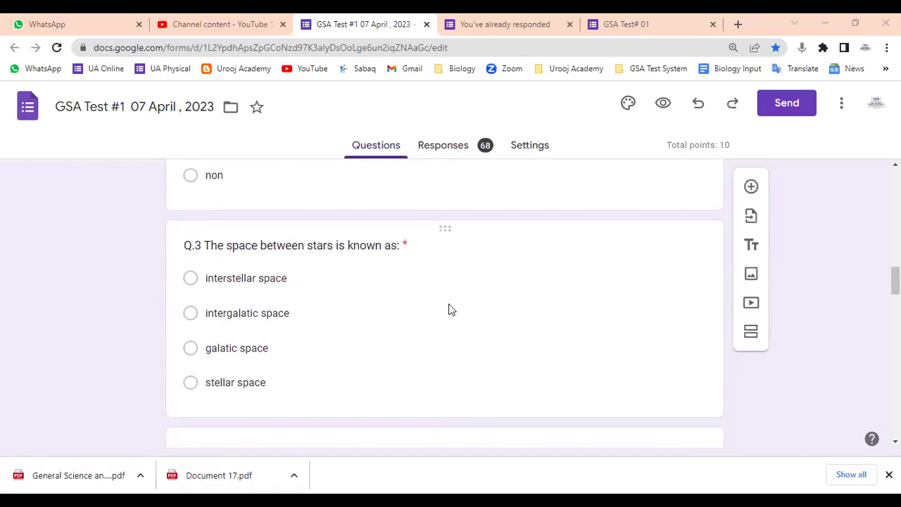
{"action": "scroll", "coordinate": [451, 310], "scroll_direction": "down", "scroll_amount": 2}
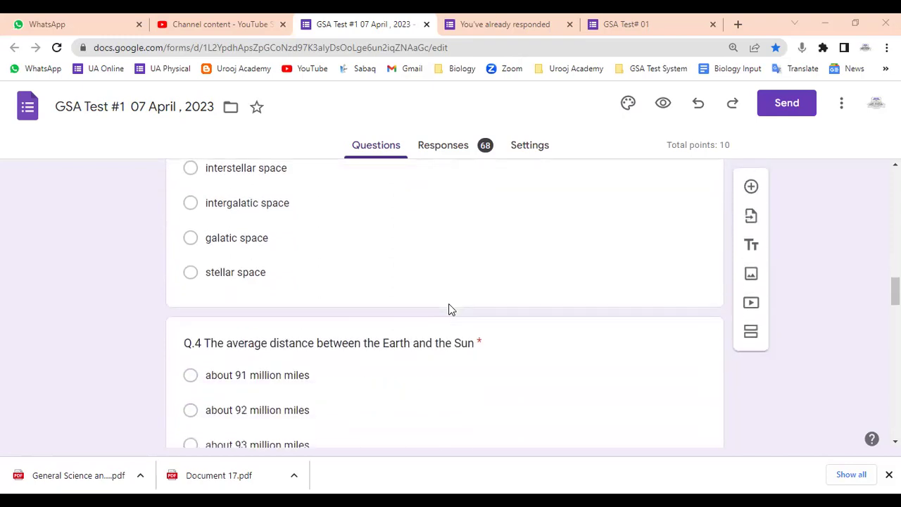
{"action": "scroll", "coordinate": [451, 309], "scroll_direction": "down", "scroll_amount": 2}
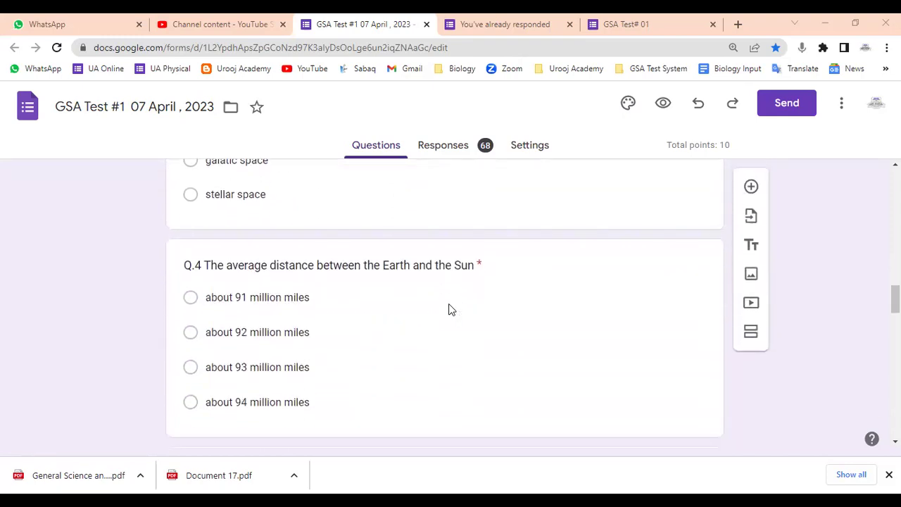
{"action": "scroll", "coordinate": [451, 310], "scroll_direction": "down", "scroll_amount": 1}
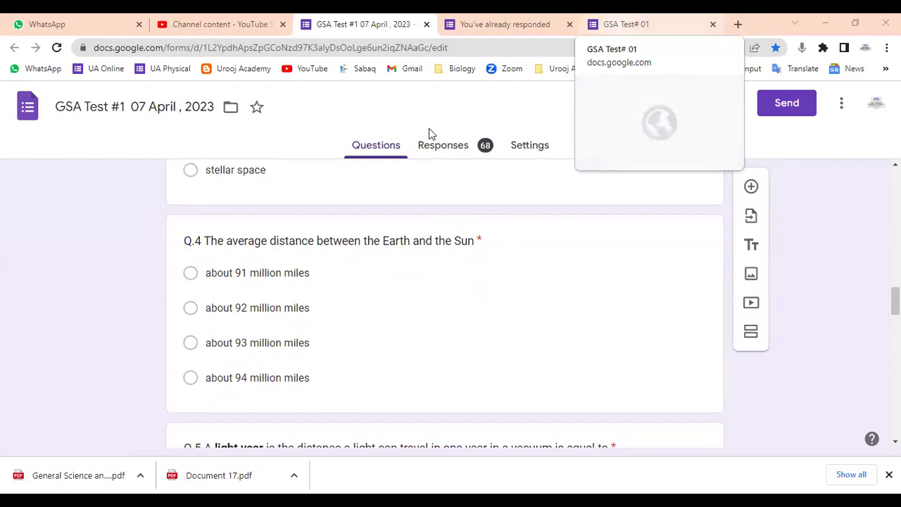
Examine the graded answers to questions 1 through 4 in the scored GSA Test# 01 response.
{"action": "left_click", "coordinate": [625, 24]}
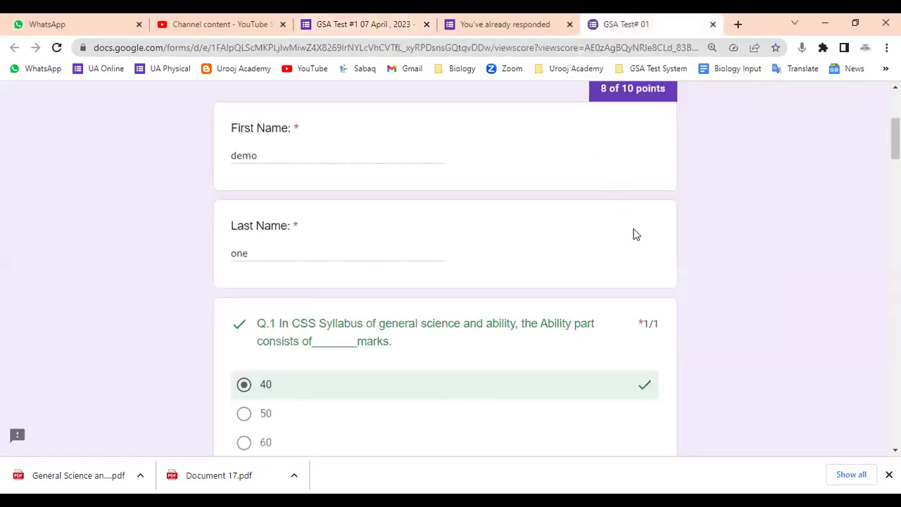
{"action": "scroll", "coordinate": [654, 247], "scroll_direction": "down", "scroll_amount": 7}
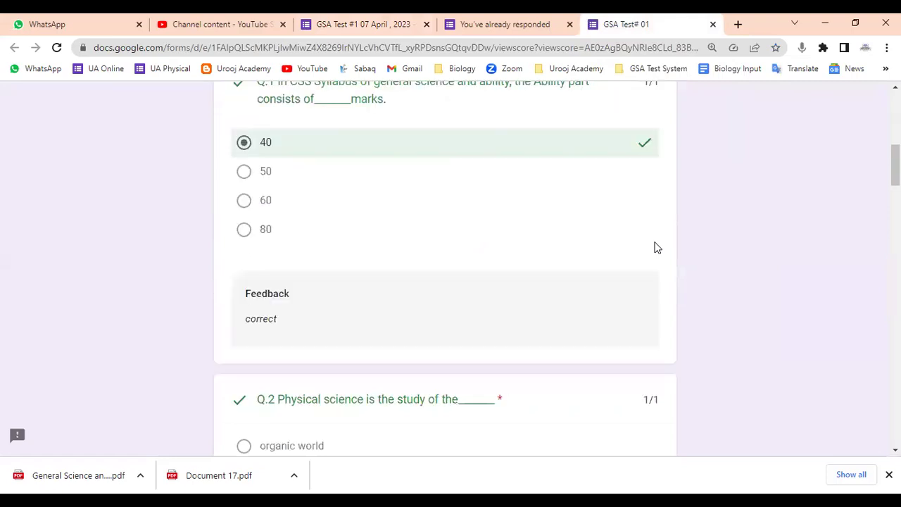
{"action": "scroll", "coordinate": [654, 247], "scroll_direction": "down", "scroll_amount": 3}
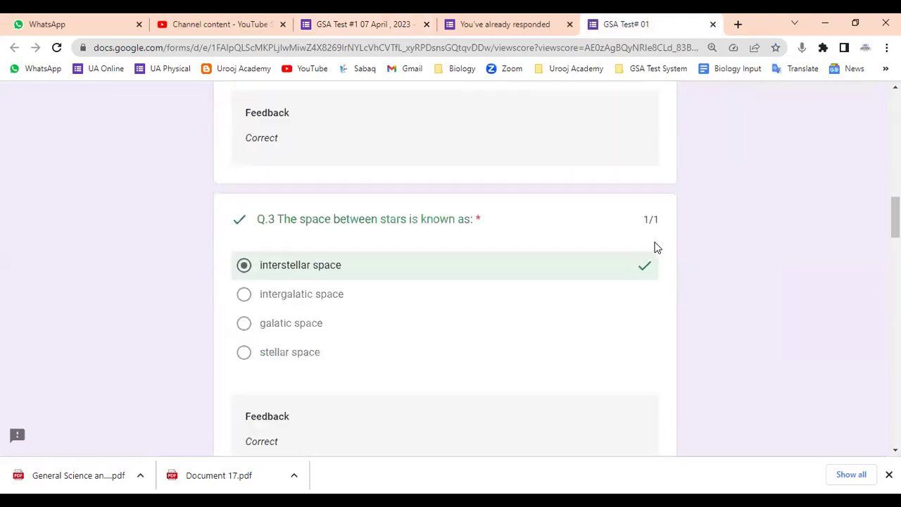
{"action": "scroll", "coordinate": [655, 247], "scroll_direction": "down", "scroll_amount": 3}
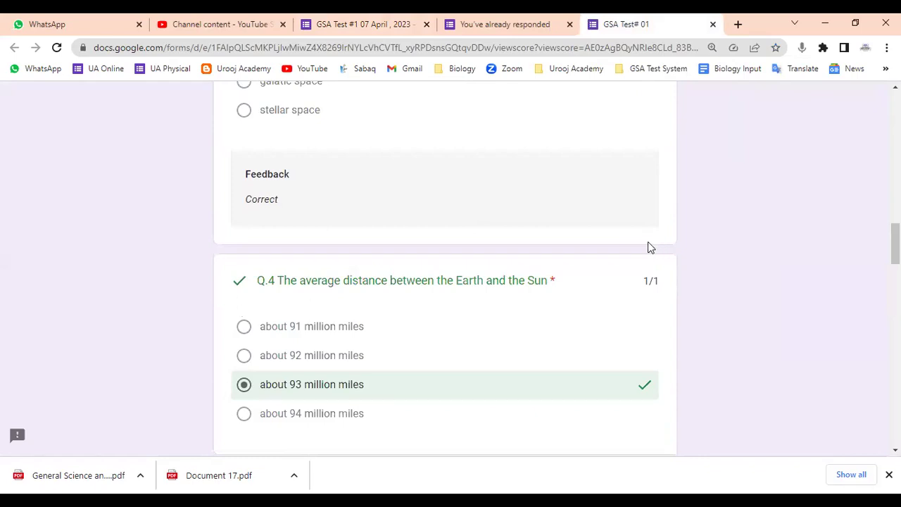
Return to the form editor and read question 5 about the light year with its options.
{"action": "key", "text": "ctrl+shift+Tab"}
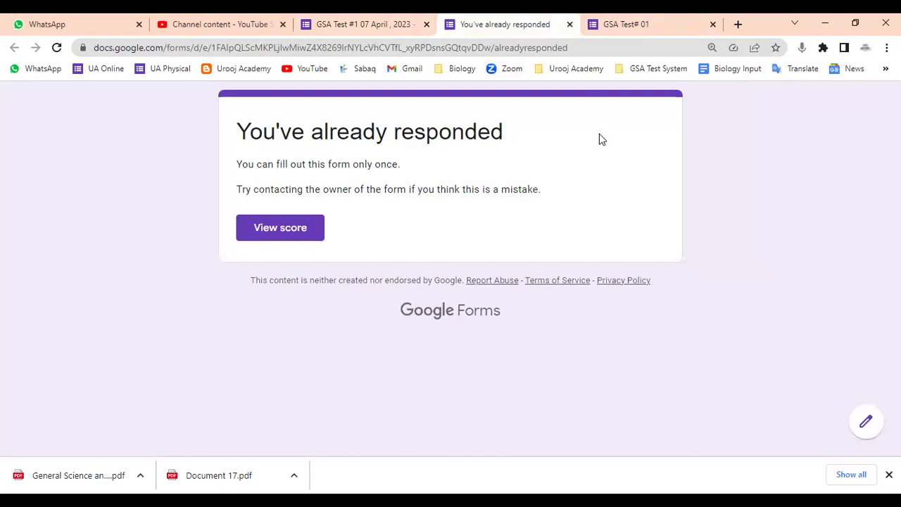
{"action": "left_click", "coordinate": [346, 30]}
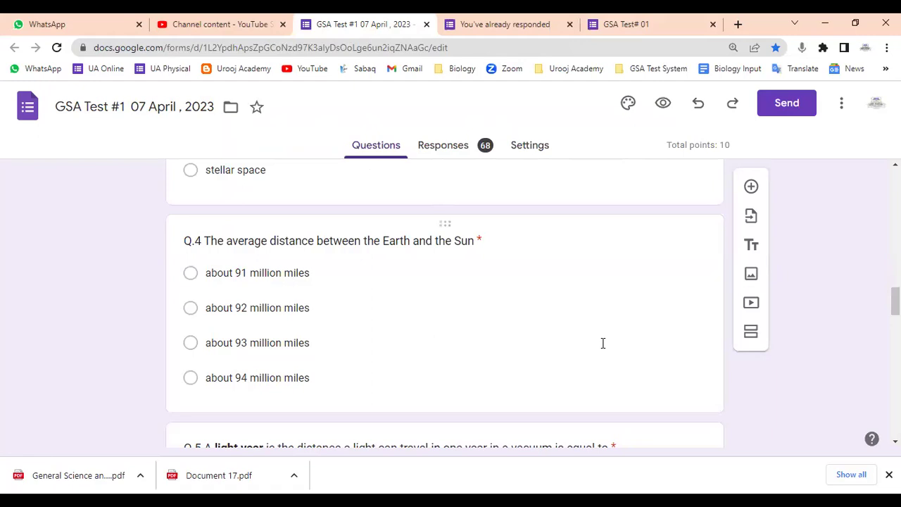
{"action": "scroll", "coordinate": [601, 340], "scroll_direction": "down", "scroll_amount": 2}
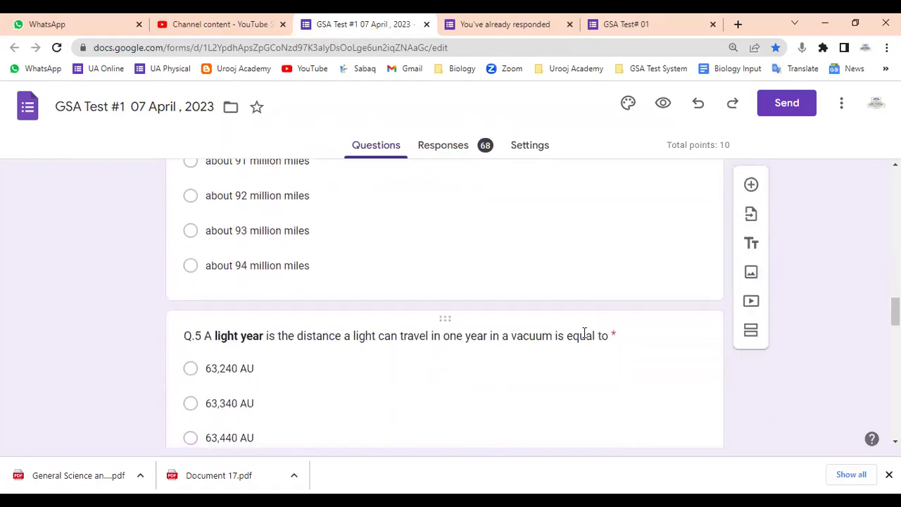
{"action": "scroll", "coordinate": [591, 328], "scroll_direction": "down", "scroll_amount": 1}
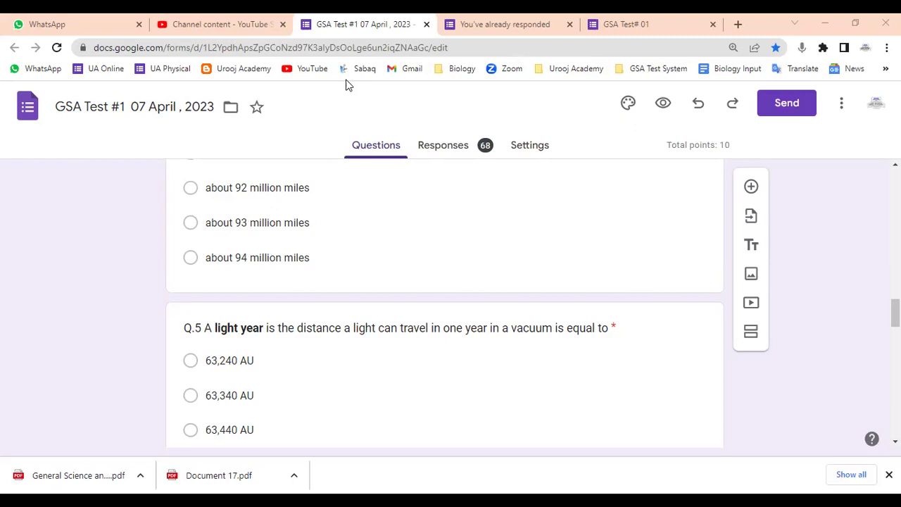
{"action": "scroll", "coordinate": [346, 84], "scroll_direction": "down", "scroll_amount": 1}
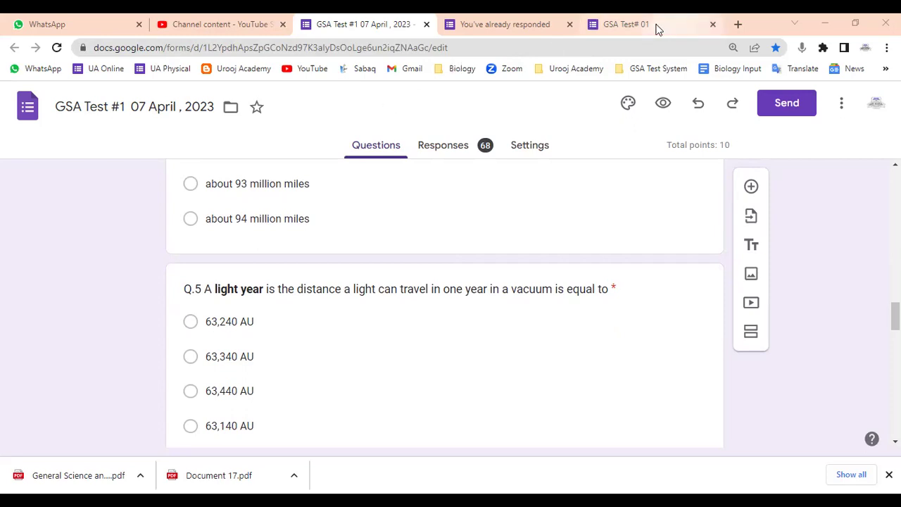
Check the graded answer to question 5 in the scored GSA Test# 01 response.
{"action": "mouse_move", "coordinate": [657, 29]}
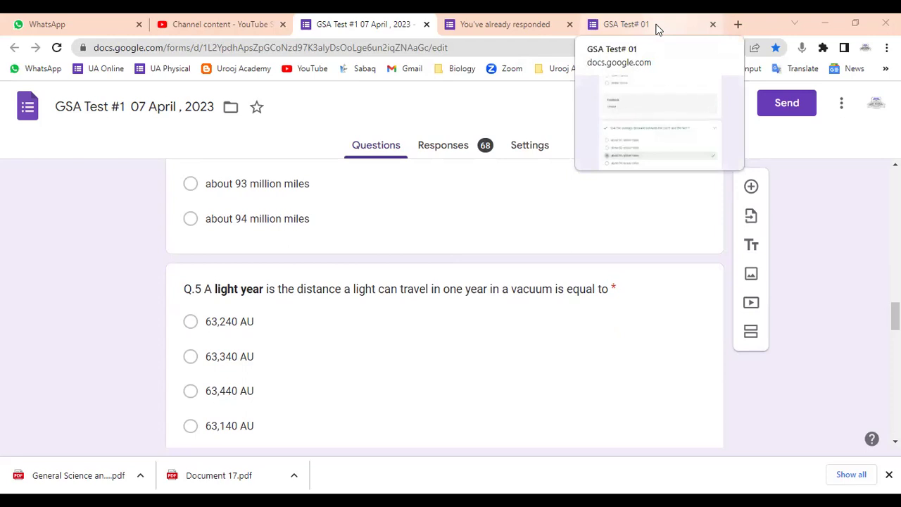
{"action": "left_click", "coordinate": [657, 29]}
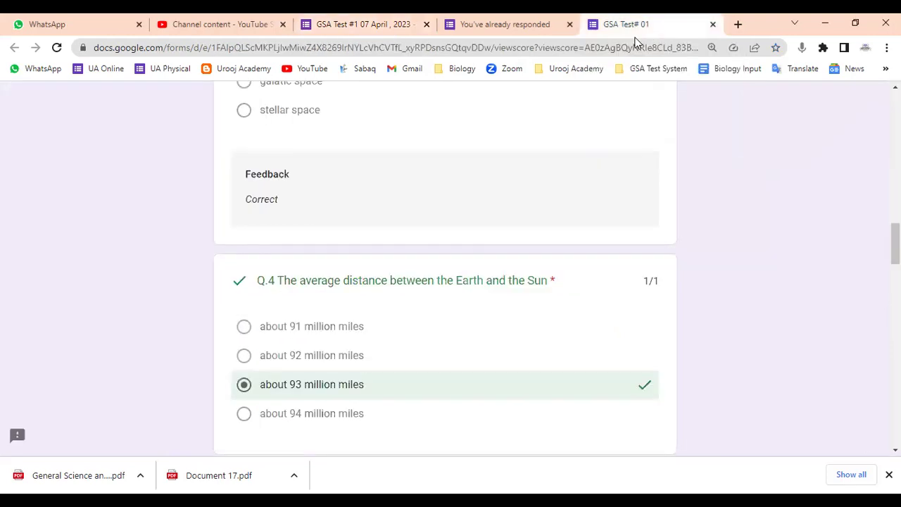
{"action": "scroll", "coordinate": [471, 120], "scroll_direction": "down", "scroll_amount": 2}
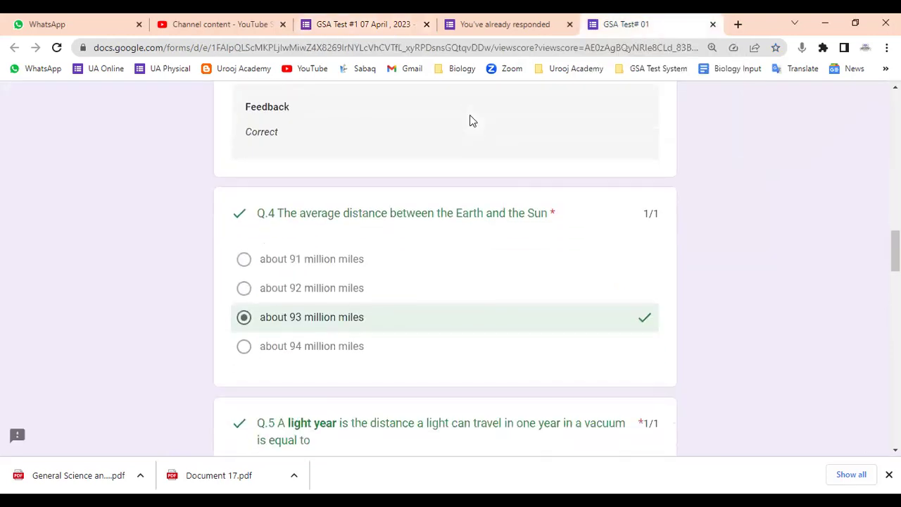
{"action": "scroll", "coordinate": [472, 120], "scroll_direction": "down", "scroll_amount": 2}
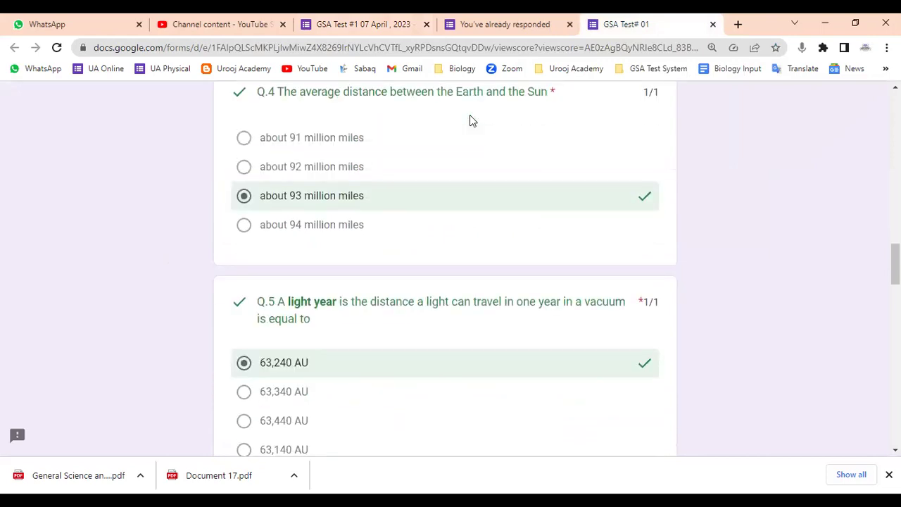
Return to the form editor and open question 5 to examine its options and marked answer.
{"action": "left_click", "coordinate": [346, 18]}
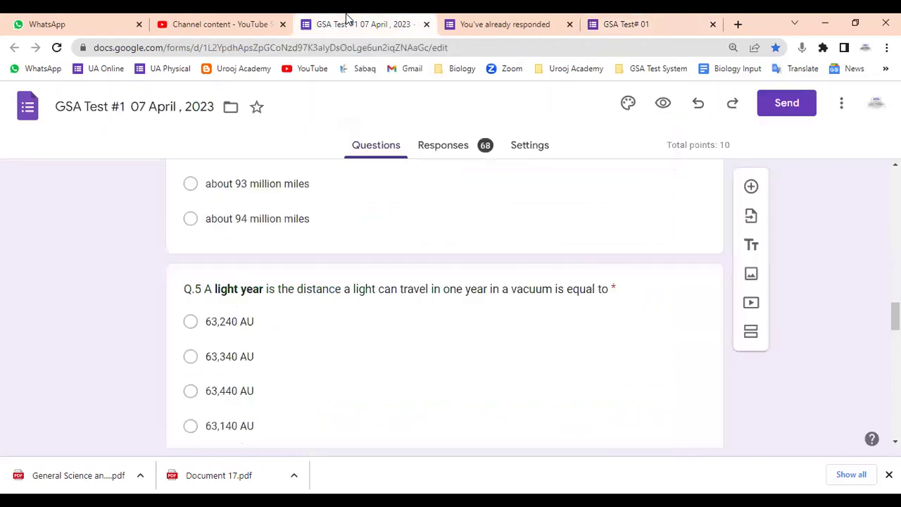
{"action": "left_click", "coordinate": [191, 320]}
{"action": "left_click", "coordinate": [138, 311]}
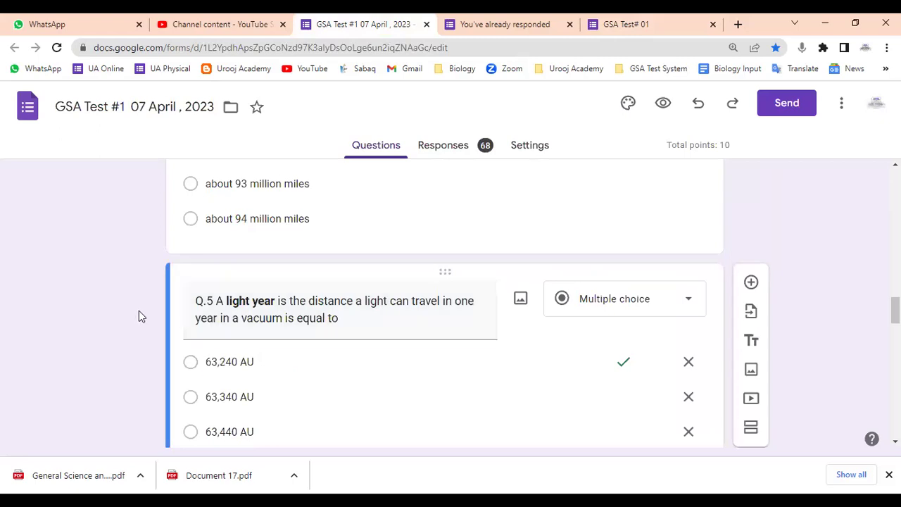
{"action": "scroll", "coordinate": [139, 315], "scroll_direction": "down", "scroll_amount": 1}
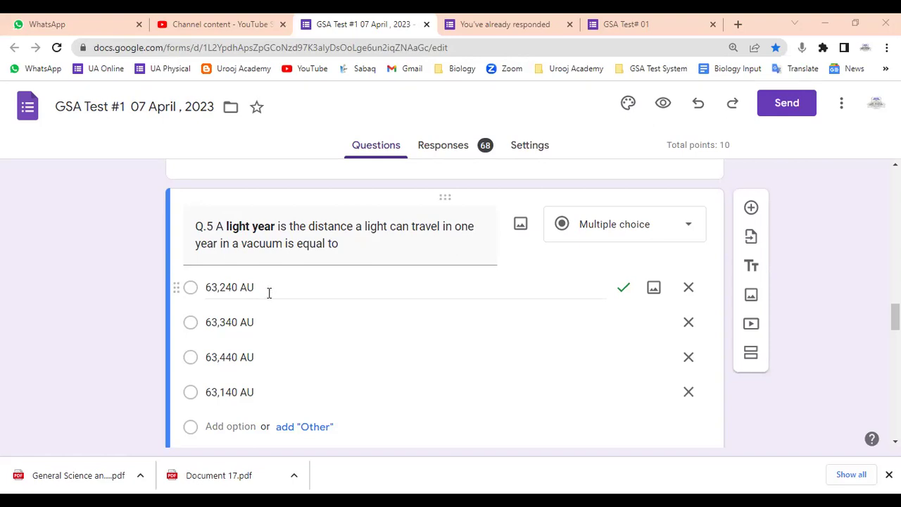
{"action": "scroll", "coordinate": [238, 372], "scroll_direction": "down", "scroll_amount": 2}
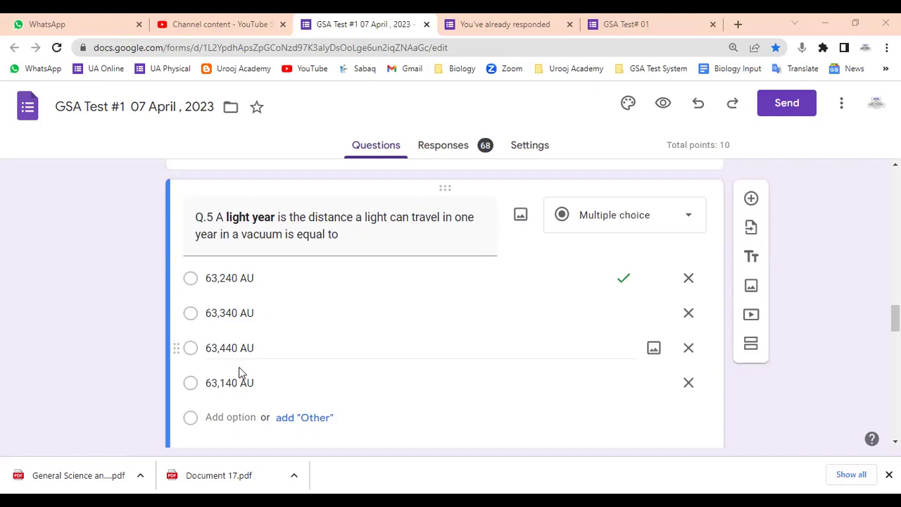
{"action": "scroll", "coordinate": [239, 371], "scroll_direction": "down", "scroll_amount": 4}
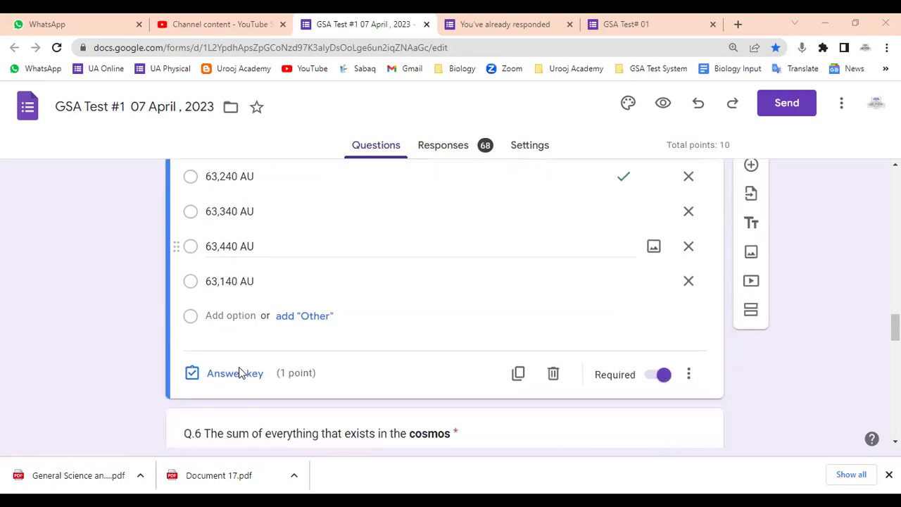
Review questions 6 to 8, opening question 7 about the Moon's orbit to examine its marked answer.
{"action": "scroll", "coordinate": [239, 367], "scroll_direction": "down", "scroll_amount": 1}
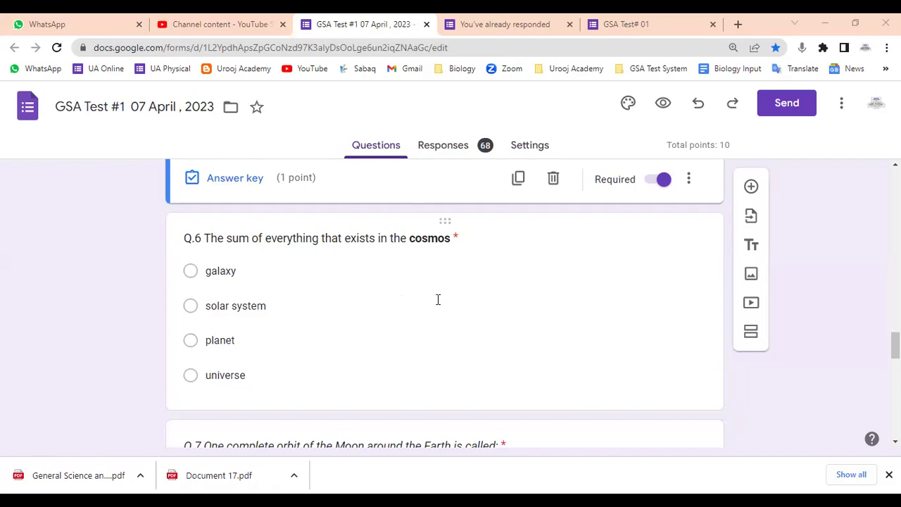
{"action": "scroll", "coordinate": [438, 300], "scroll_direction": "down", "scroll_amount": 3}
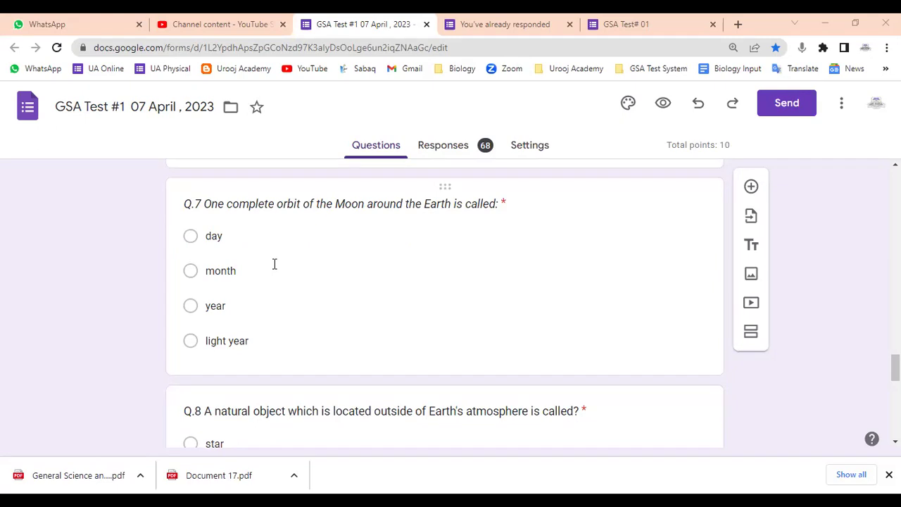
{"action": "left_click", "coordinate": [192, 239]}
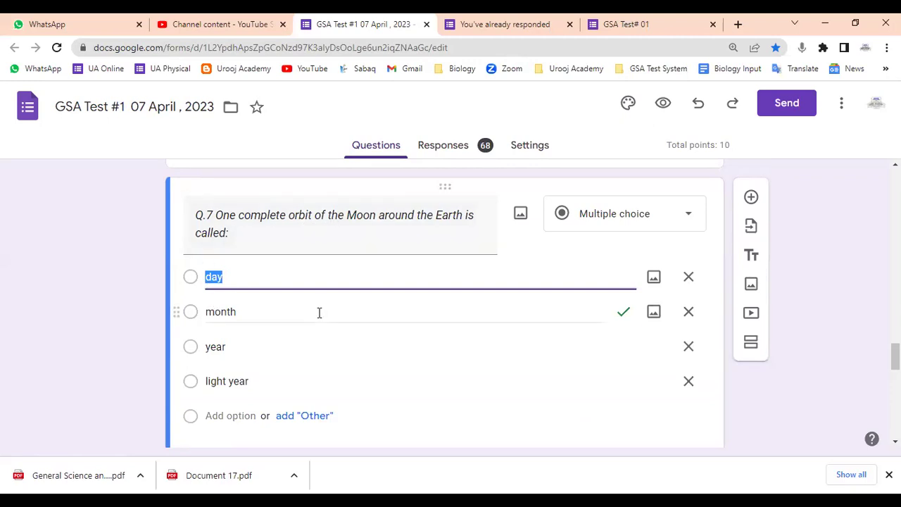
{"action": "scroll", "coordinate": [319, 312], "scroll_direction": "down", "scroll_amount": 3}
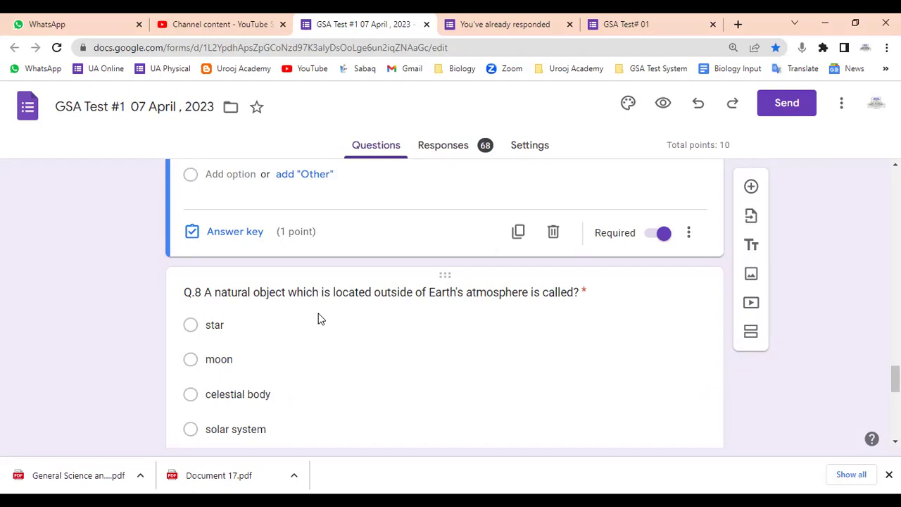
{"action": "scroll", "coordinate": [320, 317], "scroll_direction": "down", "scroll_amount": 1}
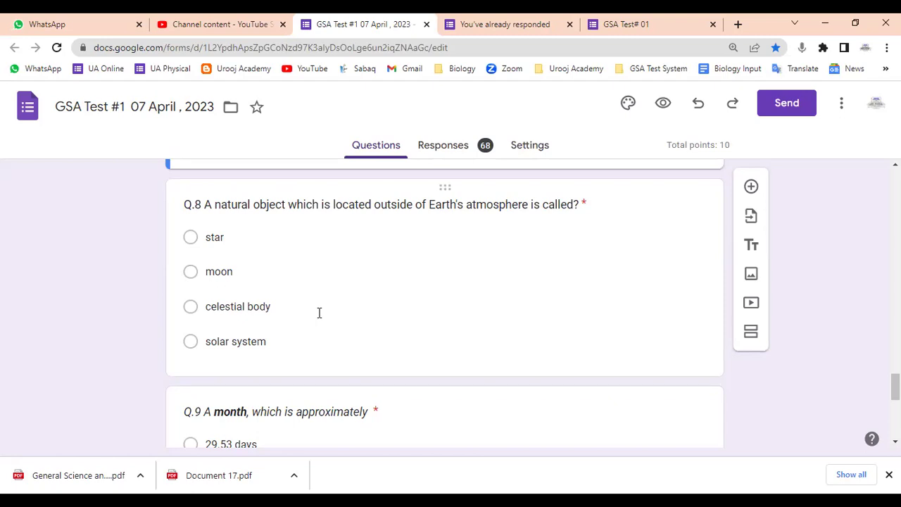
Open question 9 about the approximate length of a month and examine its options and marked answer.
{"action": "scroll", "coordinate": [318, 312], "scroll_direction": "down", "scroll_amount": 3}
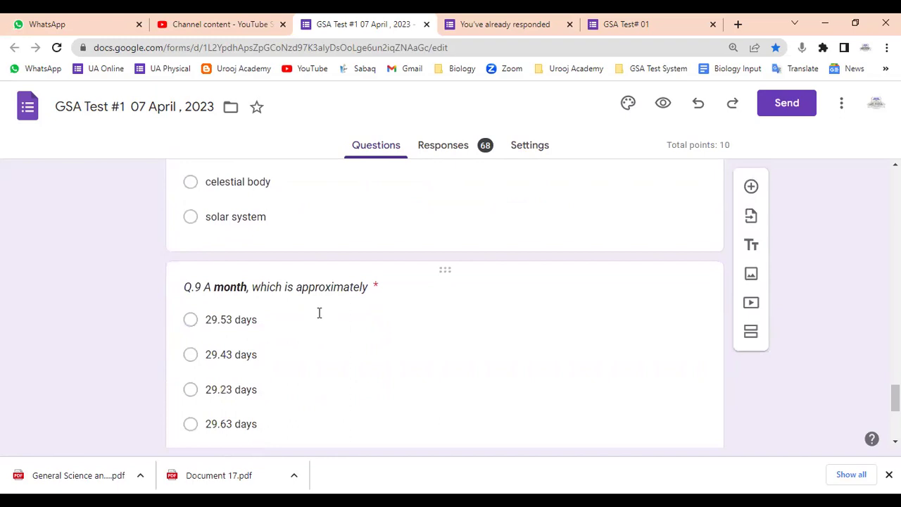
{"action": "scroll", "coordinate": [318, 317], "scroll_direction": "down", "scroll_amount": 1}
{"action": "scroll", "coordinate": [317, 319], "scroll_direction": "down", "scroll_amount": 1}
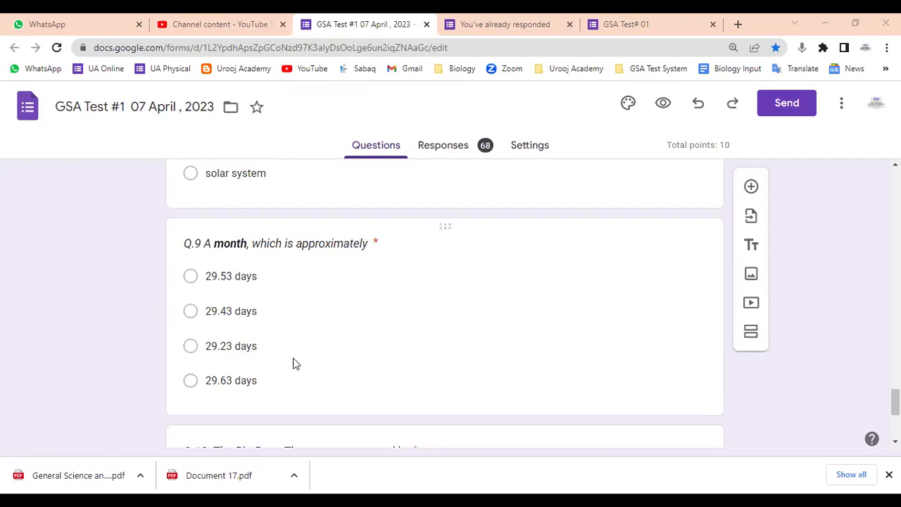
{"action": "left_click", "coordinate": [307, 384]}
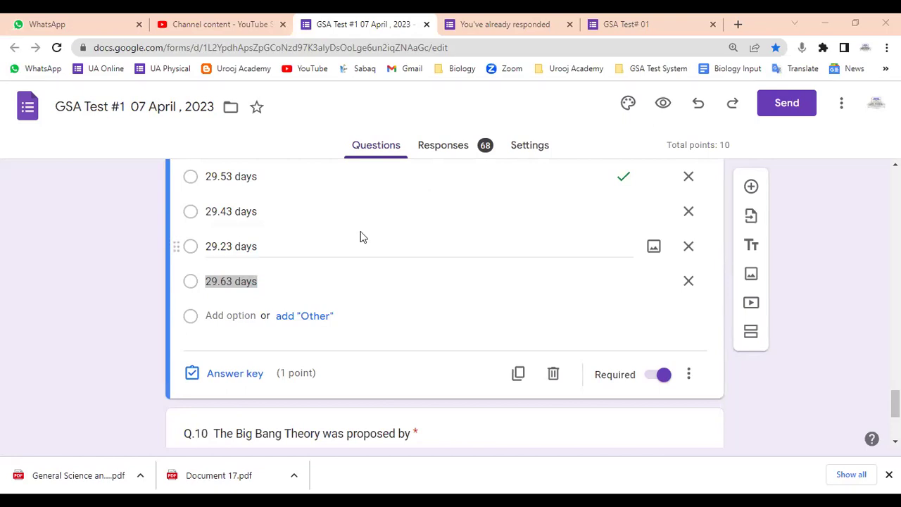
{"action": "scroll", "coordinate": [360, 237], "scroll_direction": "up", "scroll_amount": 2}
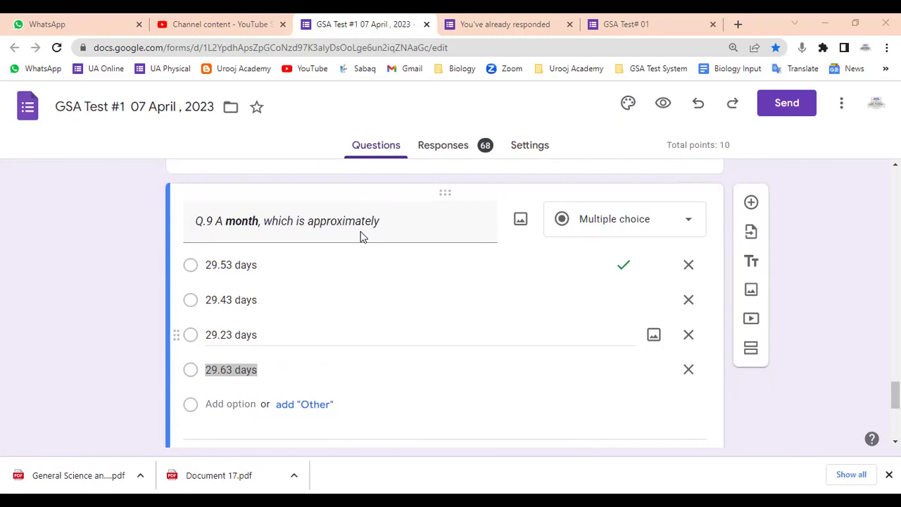
Open question 10 about who proposed the Big Bang Theory and examine its options and marked answer.
{"action": "scroll", "coordinate": [359, 237], "scroll_direction": "down", "scroll_amount": 3}
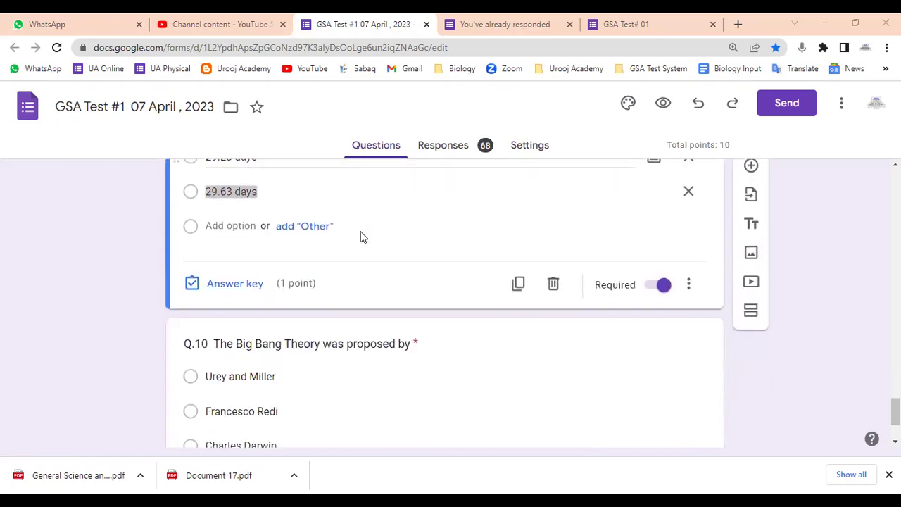
{"action": "scroll", "coordinate": [359, 236], "scroll_direction": "down", "scroll_amount": 1}
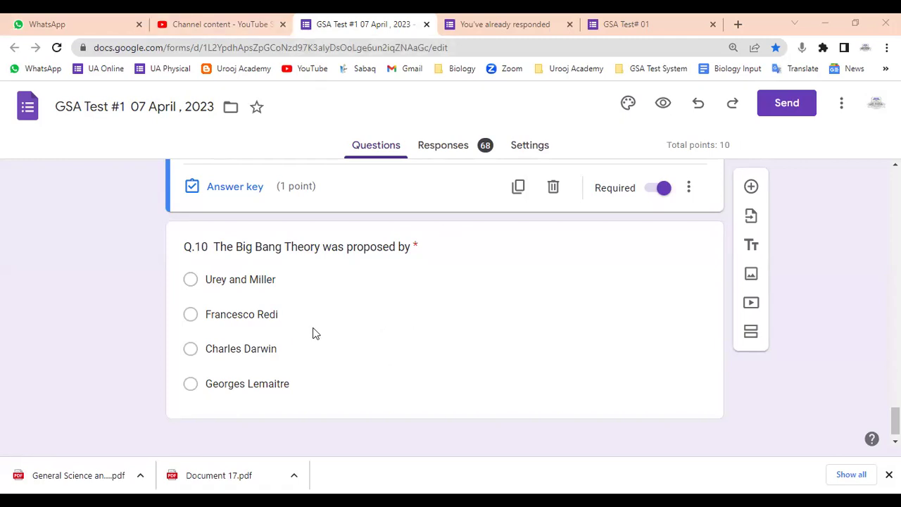
{"action": "left_click", "coordinate": [190, 385]}
{"action": "left_click", "coordinate": [119, 358]}
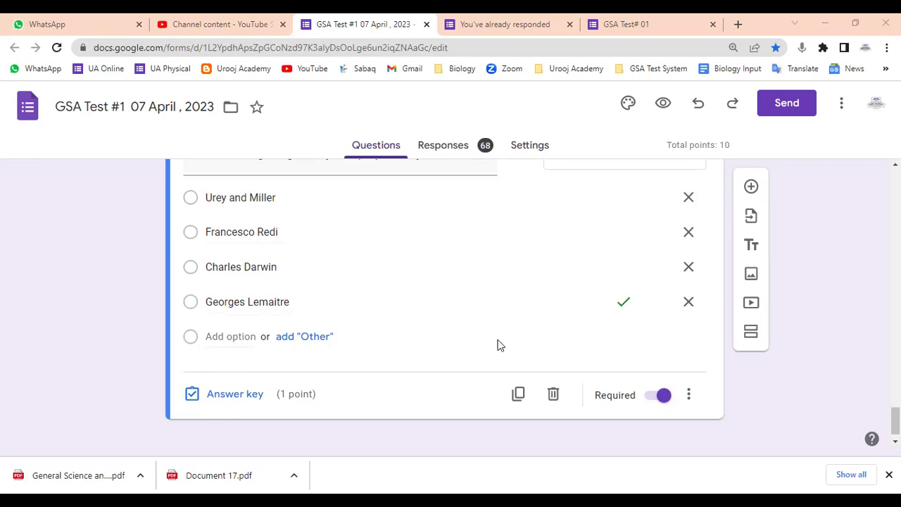
{"action": "scroll", "coordinate": [496, 345], "scroll_direction": "down", "scroll_amount": 1}
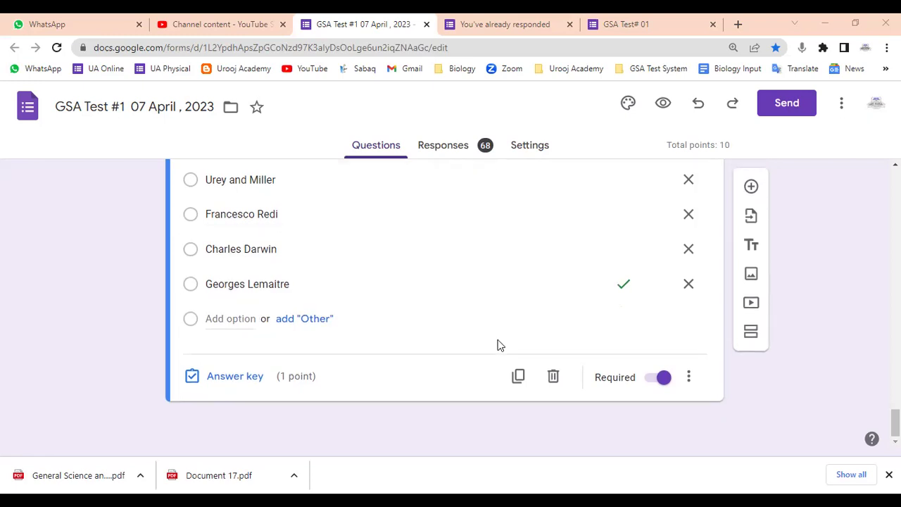
{"action": "scroll", "coordinate": [497, 345], "scroll_direction": "up", "scroll_amount": 2}
{"action": "scroll", "coordinate": [497, 345], "scroll_direction": "down", "scroll_amount": 1}
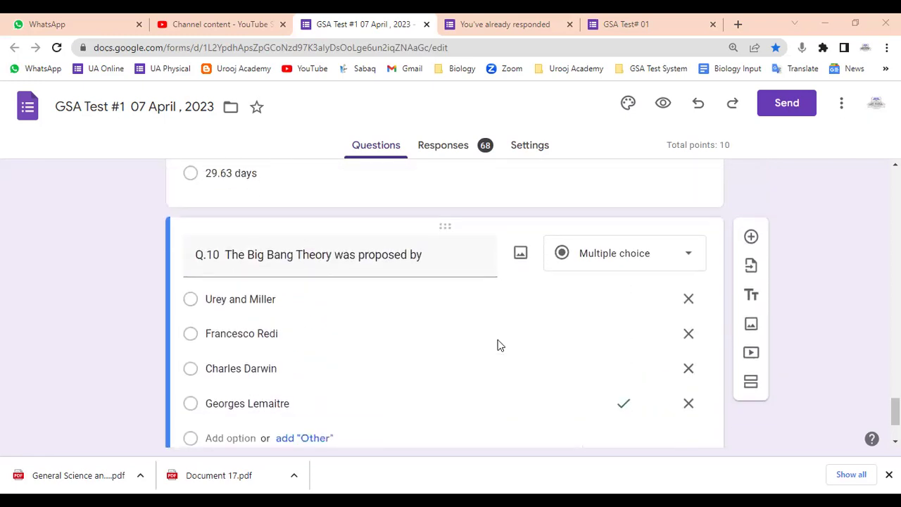
{"action": "scroll", "coordinate": [496, 344], "scroll_direction": "up", "scroll_amount": 1}
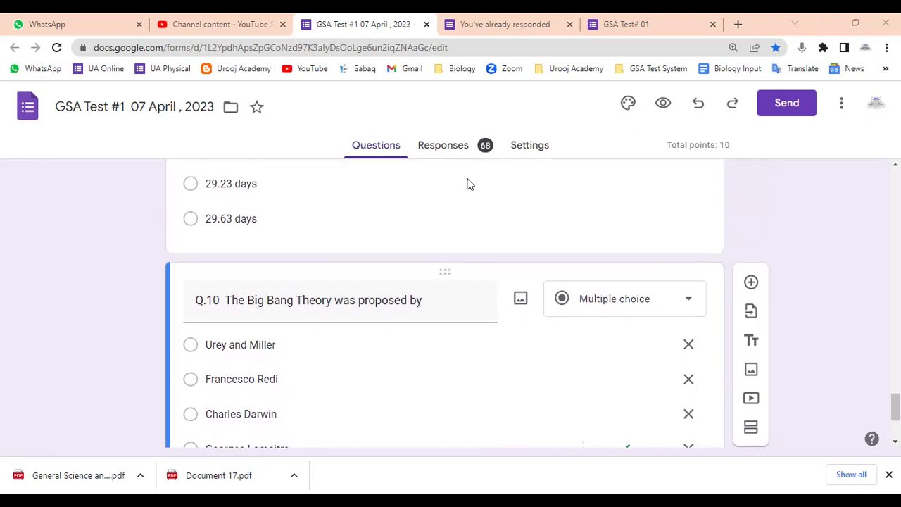
Open the GSA Test# 02 form from the bookmarked GSA Test System folder and look through its opening section.
{"action": "left_click", "coordinate": [642, 69]}
{"action": "left_click", "coordinate": [651, 103]}
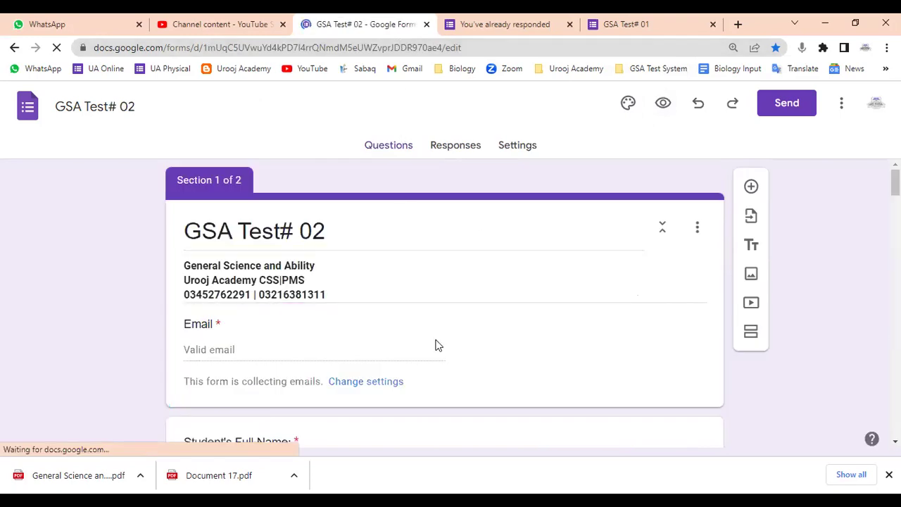
{"action": "scroll", "coordinate": [435, 344], "scroll_direction": "down", "scroll_amount": 3}
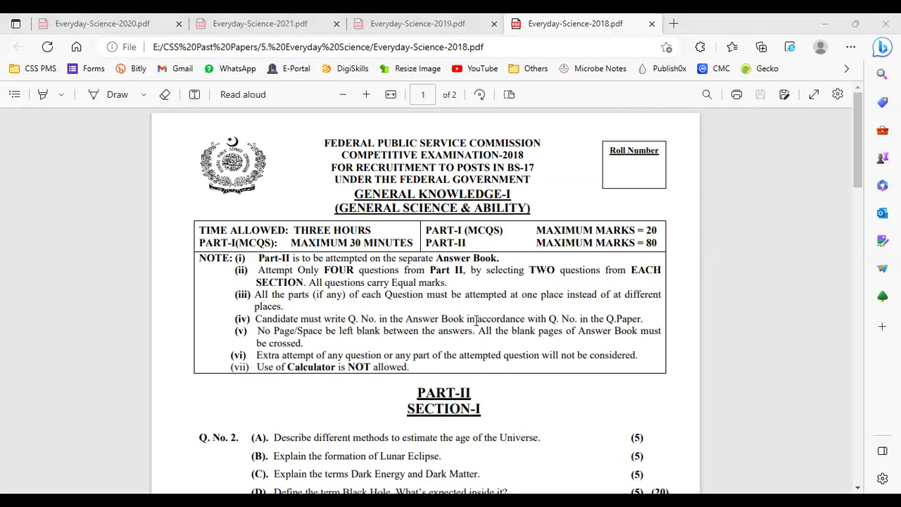
In the Everyday-Science-2018.pdf past paper, read the exam instructions and select the maximum marks for Part-I and Part-II.
{"action": "scroll", "coordinate": [475, 320], "scroll_direction": "down", "scroll_amount": 3}
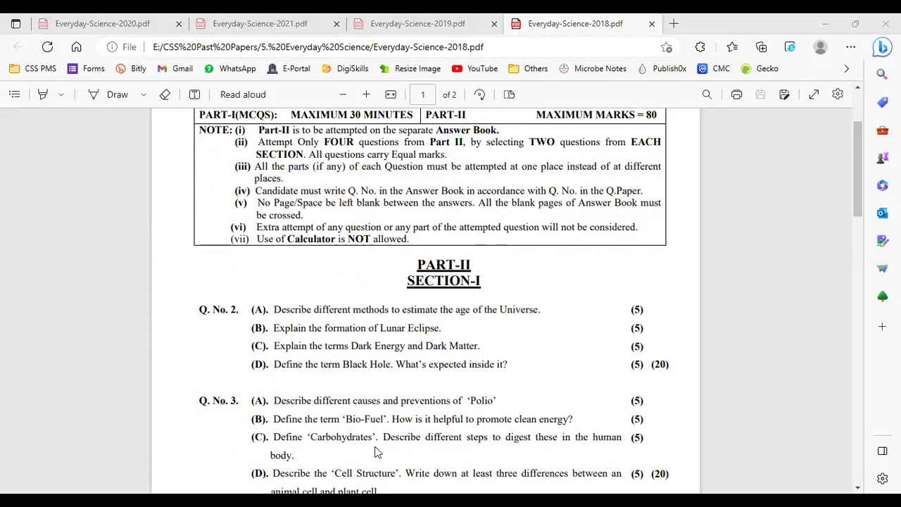
{"action": "left_click", "coordinate": [462, 251]}
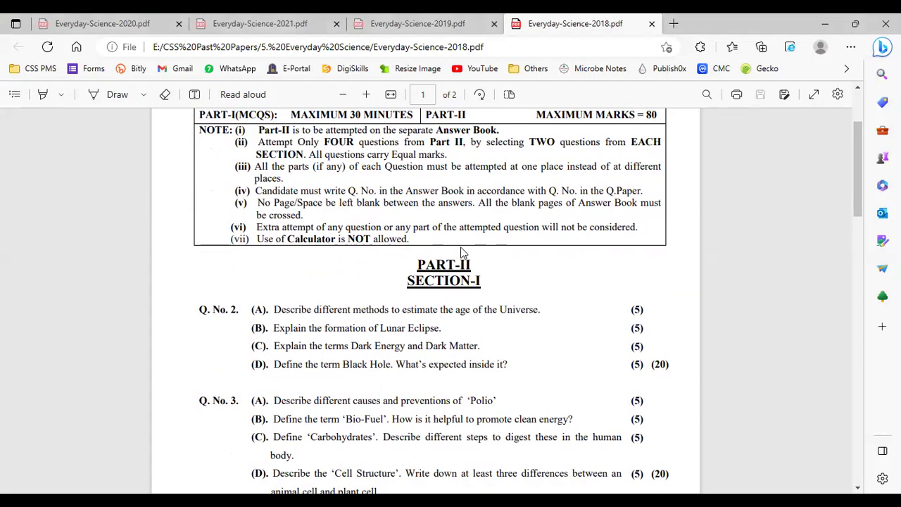
{"action": "scroll", "coordinate": [462, 251], "scroll_direction": "down", "scroll_amount": 2}
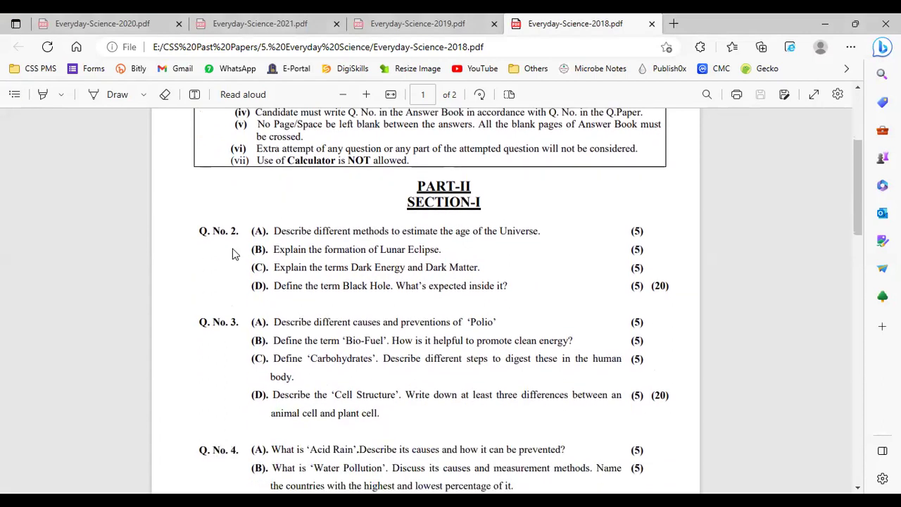
{"action": "scroll", "coordinate": [246, 248], "scroll_direction": "up", "scroll_amount": 3}
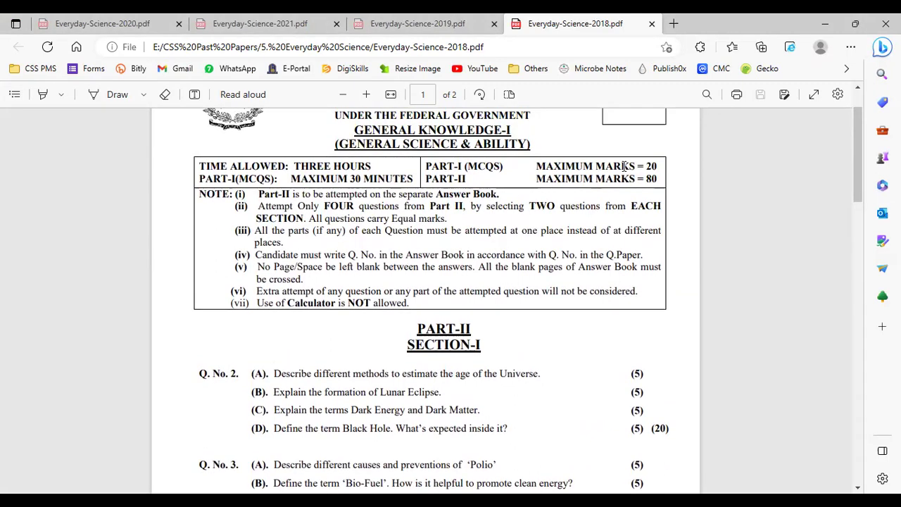
{"action": "left_click_drag", "start_coordinate": [637, 167], "coordinate": [683, 171]}
{"action": "left_click_drag", "start_coordinate": [638, 179], "coordinate": [668, 183]}
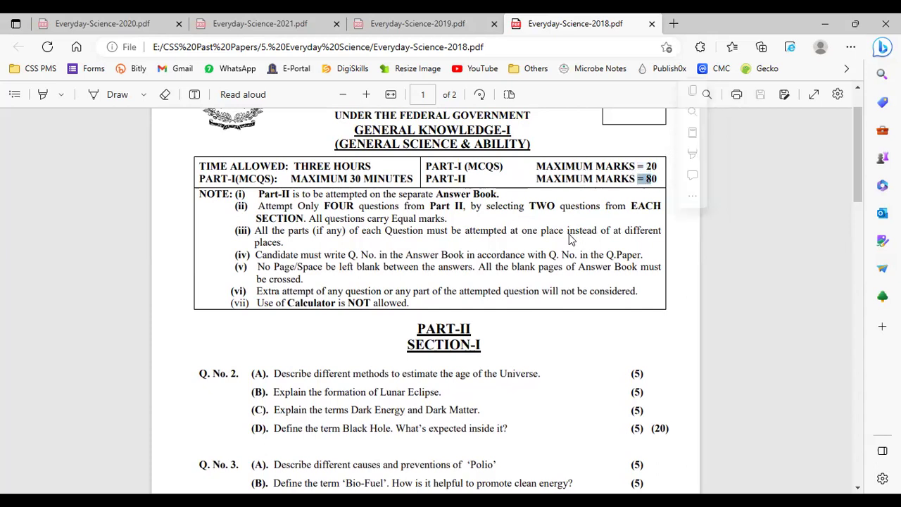
Read through the 2018 paper's Section-I and Section-II questions, from Q. No. 2 to Q. No. 7, and return to Section-I.
{"action": "scroll", "coordinate": [570, 239], "scroll_direction": "down", "scroll_amount": 3}
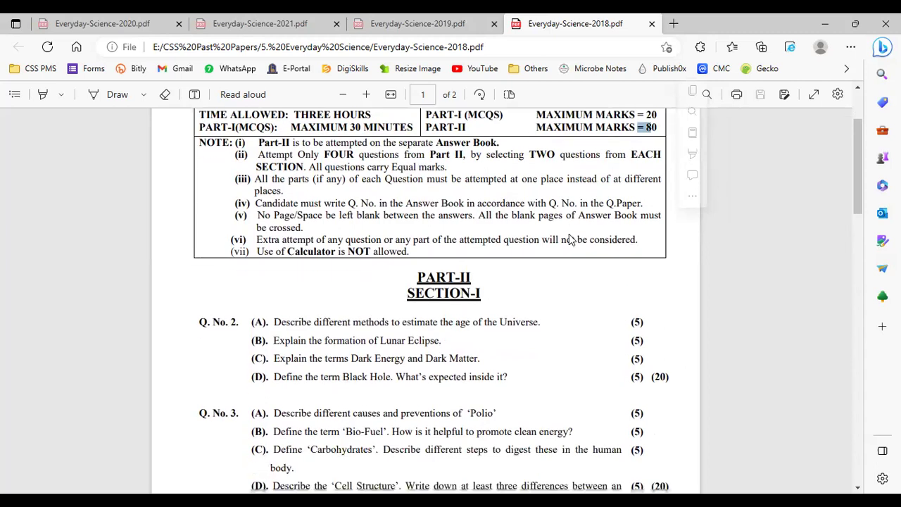
{"action": "scroll", "coordinate": [568, 234], "scroll_direction": "down", "scroll_amount": 1}
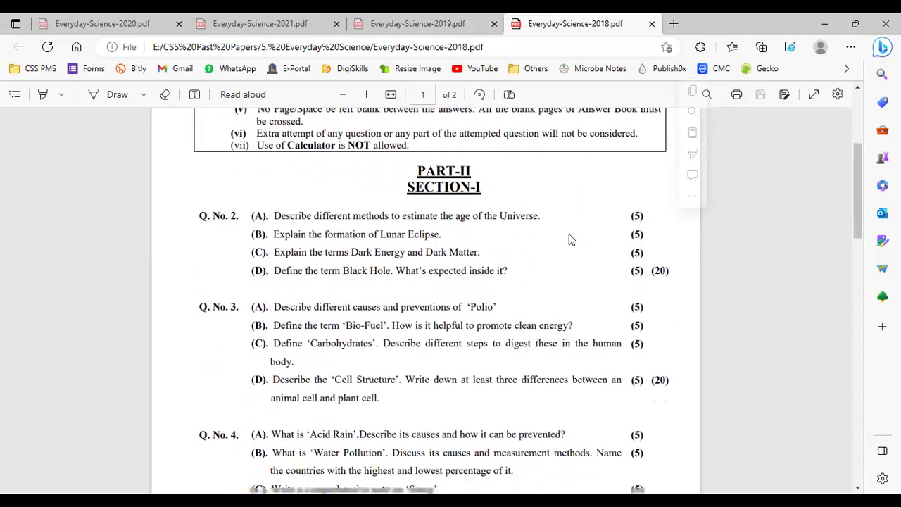
{"action": "scroll", "coordinate": [569, 234], "scroll_direction": "down", "scroll_amount": 2}
{"action": "scroll", "coordinate": [568, 234], "scroll_direction": "down", "scroll_amount": 6}
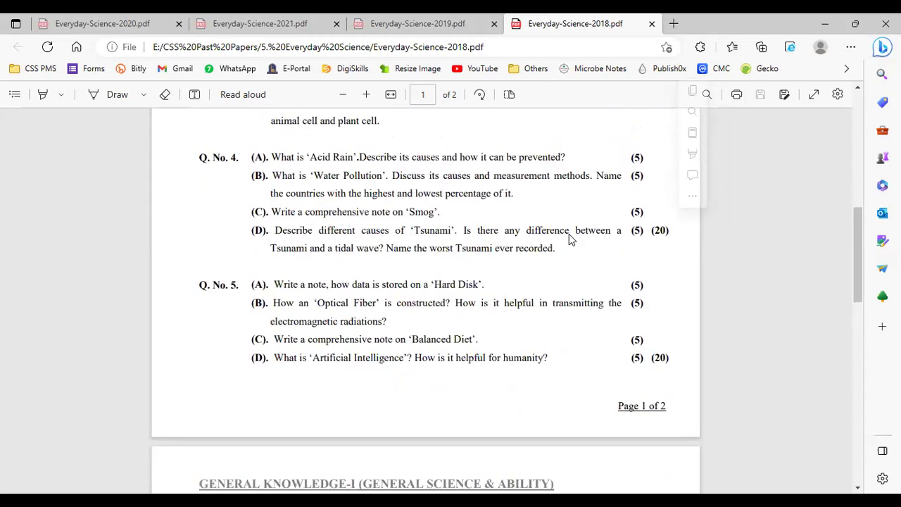
{"action": "scroll", "coordinate": [568, 234], "scroll_direction": "down", "scroll_amount": 1}
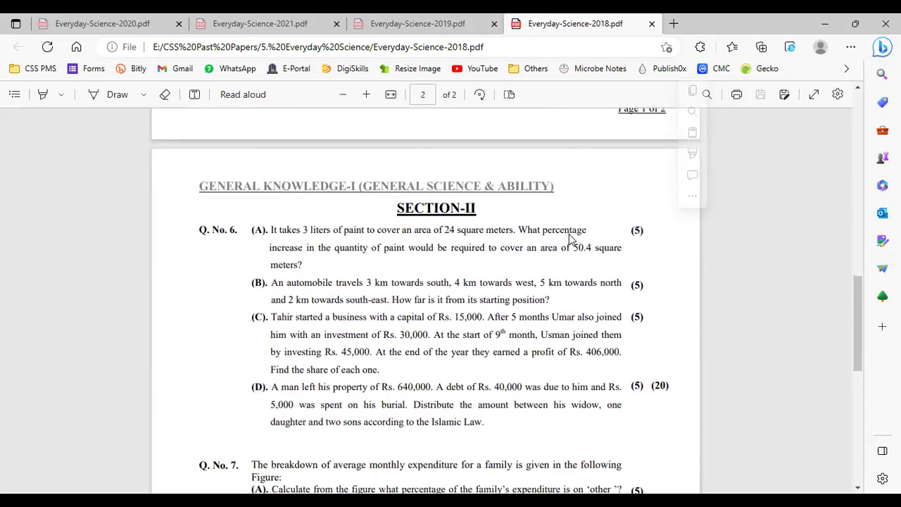
{"action": "scroll", "coordinate": [438, 228], "scroll_direction": "down", "scroll_amount": 2}
{"action": "scroll", "coordinate": [438, 227], "scroll_direction": "down", "scroll_amount": 4}
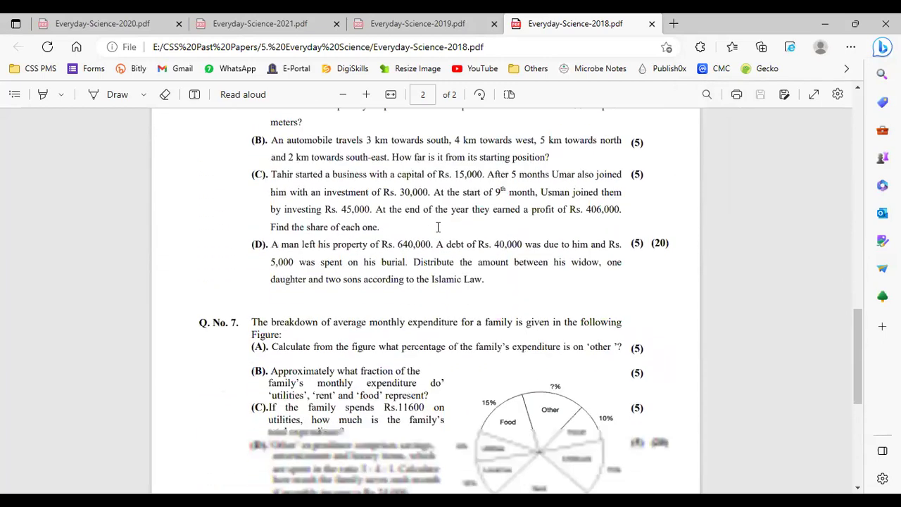
{"action": "scroll", "coordinate": [438, 228], "scroll_direction": "up", "scroll_amount": 15}
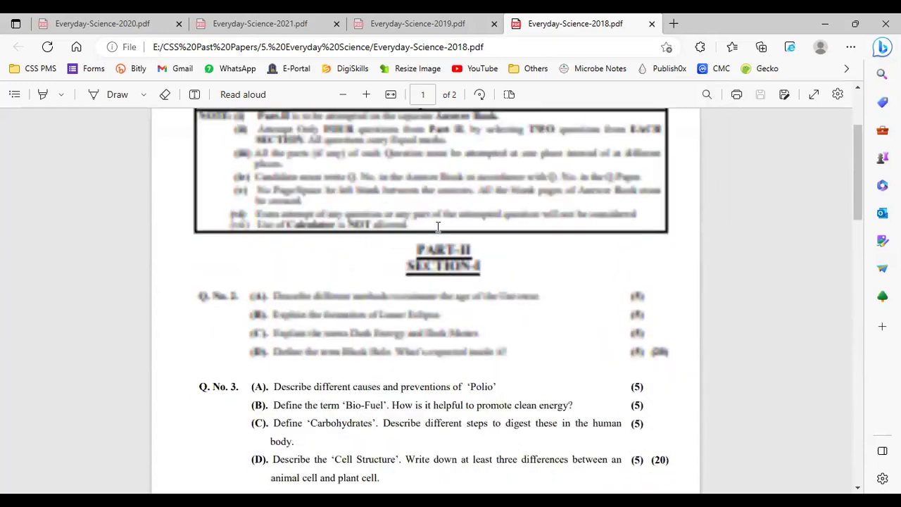
{"action": "scroll", "coordinate": [438, 227], "scroll_direction": "down", "scroll_amount": 1}
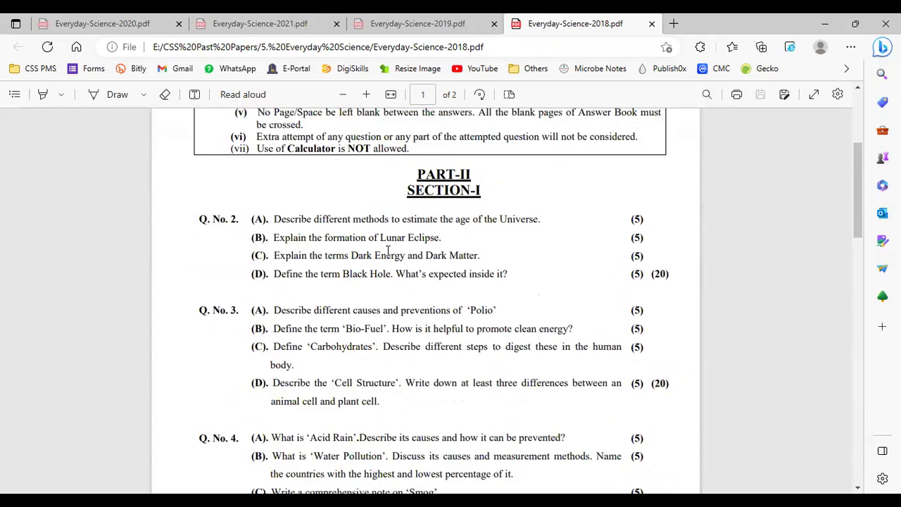